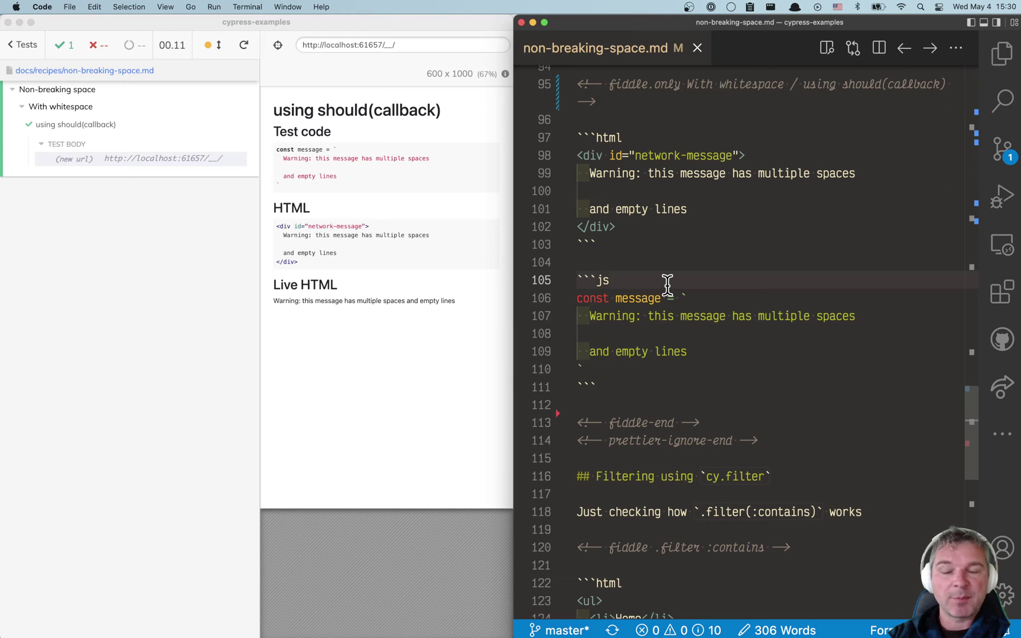
- Add cy.contains('#network-message', message) below the message template and save to rerun the test
{"action": "left_click", "coordinate": [726, 213]}
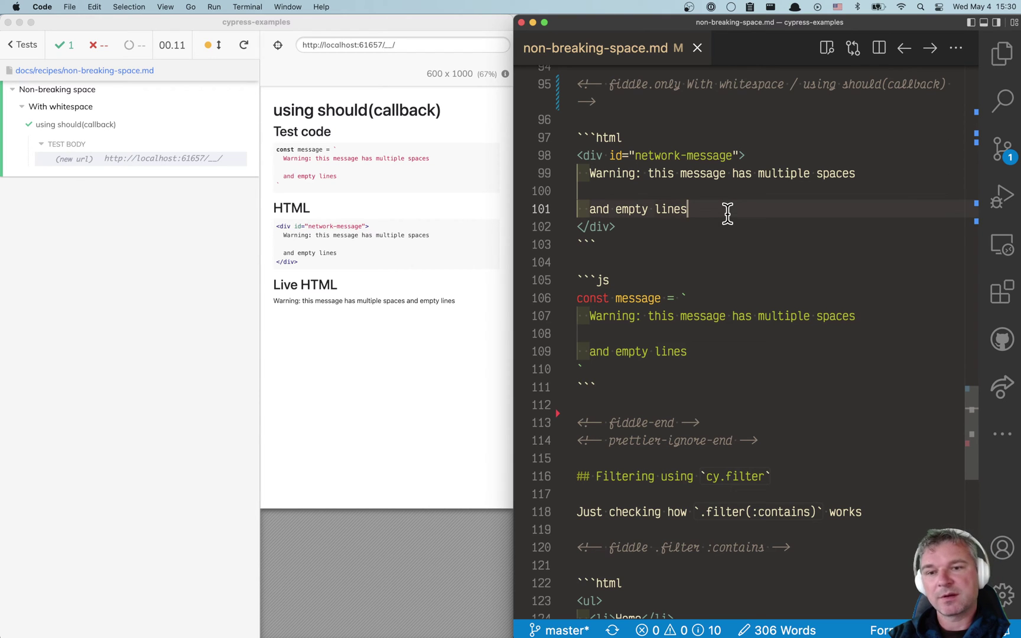
{"action": "key", "text": "super+Left"}
{"action": "key", "text": "Up"}
{"action": "key", "text": "Up"}
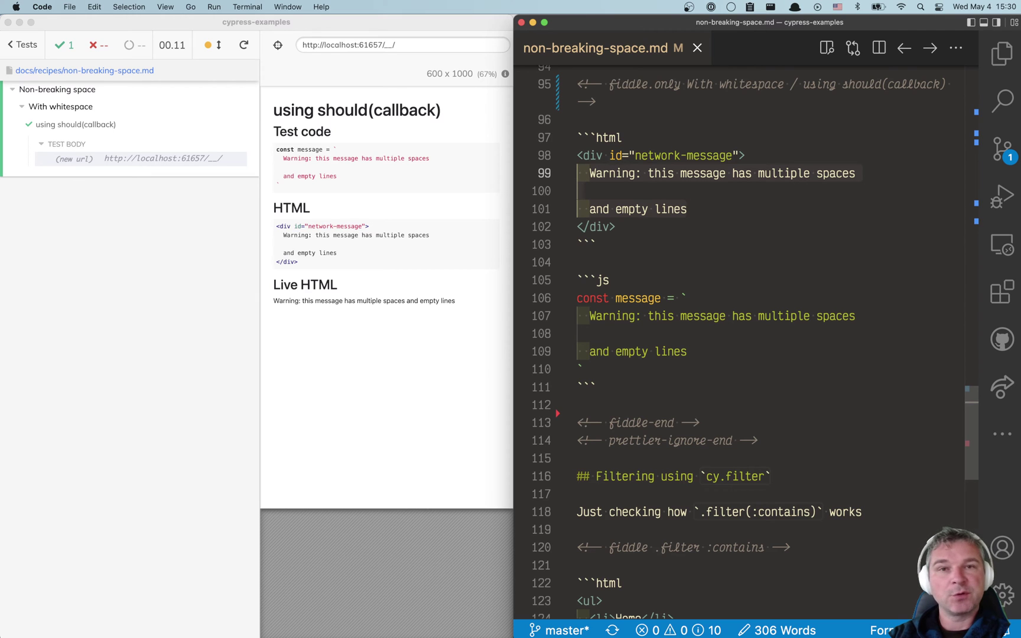
{"action": "left_click", "coordinate": [650, 367]}
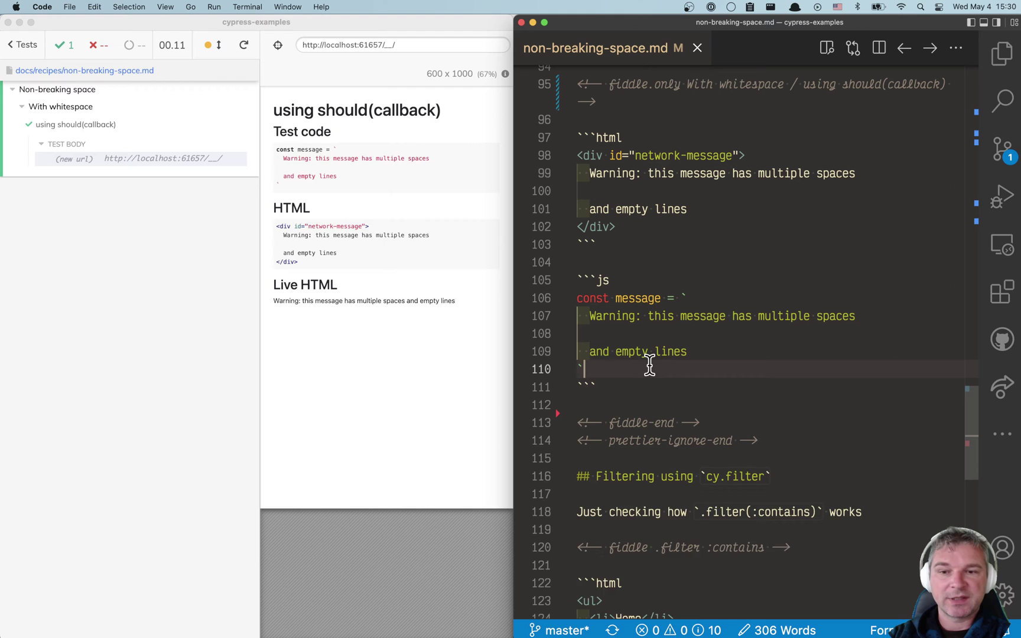
{"action": "key", "text": "Return"}
{"action": "type", "text": "cy.contains('"}
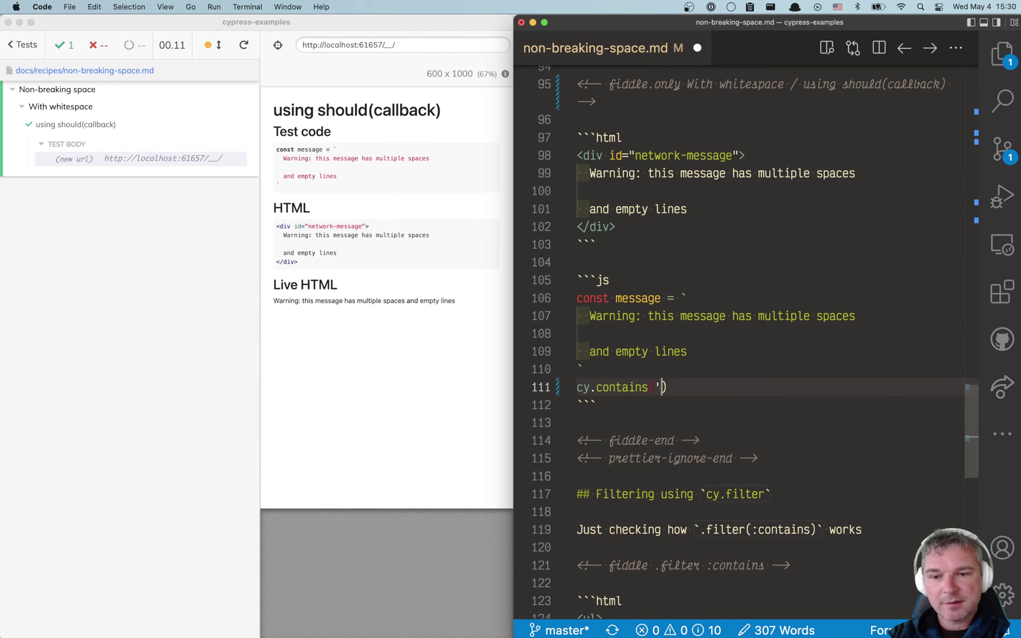
{"action": "type", "text": "#network-message', message"}
{"action": "key", "text": "super+s"}
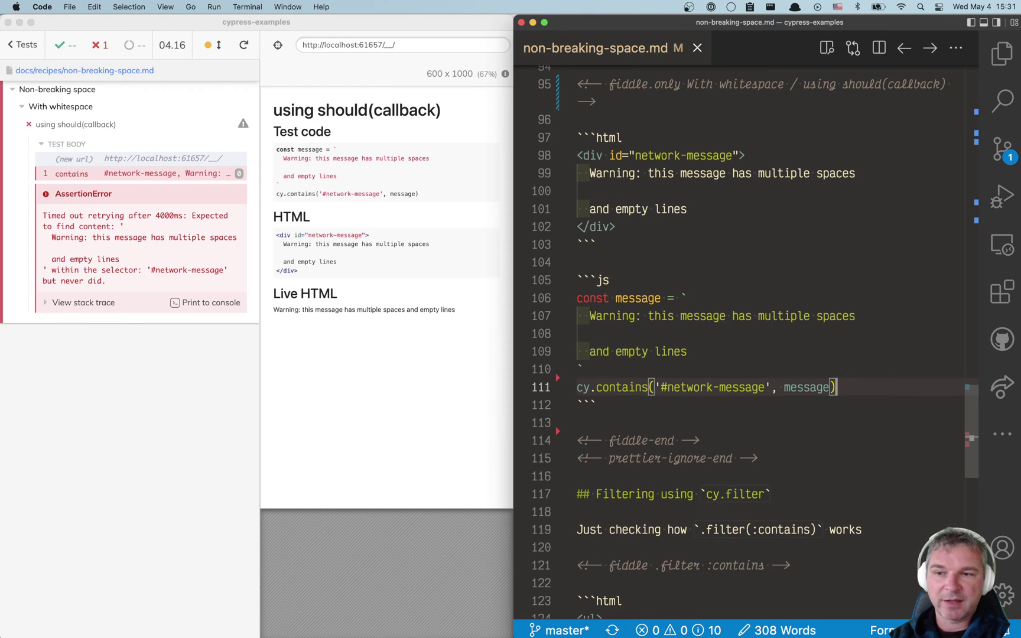
- Comment out cy.contains and add a should callback expecting $el.text() to equal message, then save
{"action": "key", "text": "super+slash"}
{"action": "key", "text": "Return"}
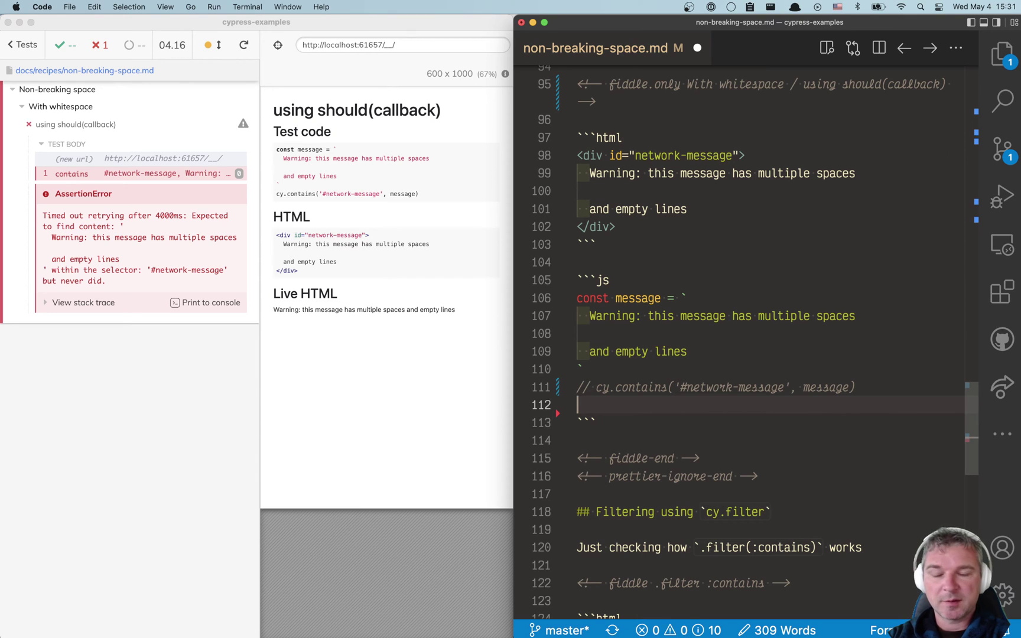
{"action": "type", "text": "cy.get"}
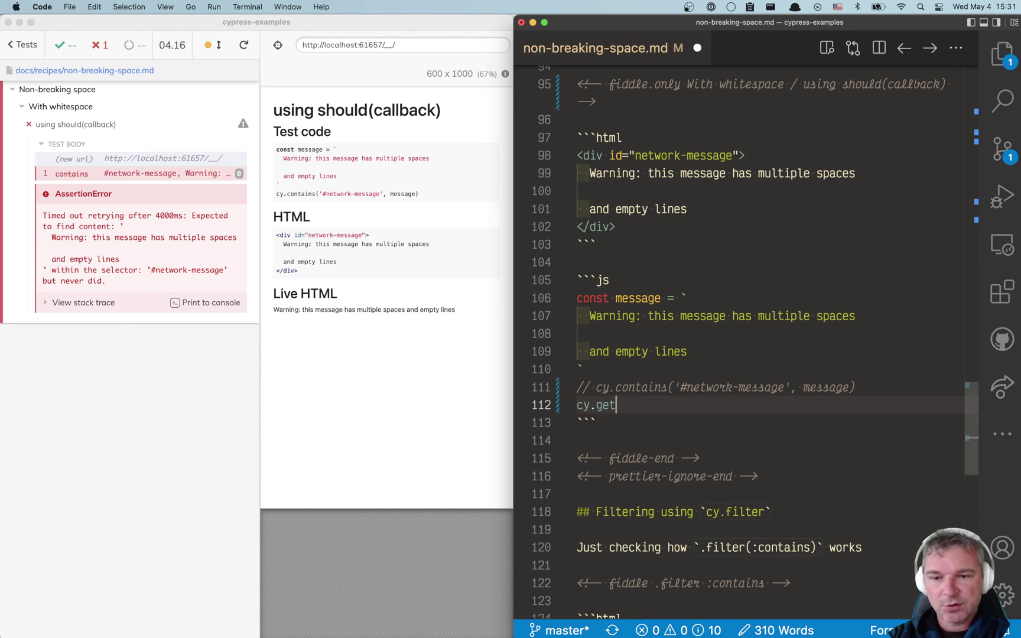
{"action": "type", "text": "('#network-message')."}
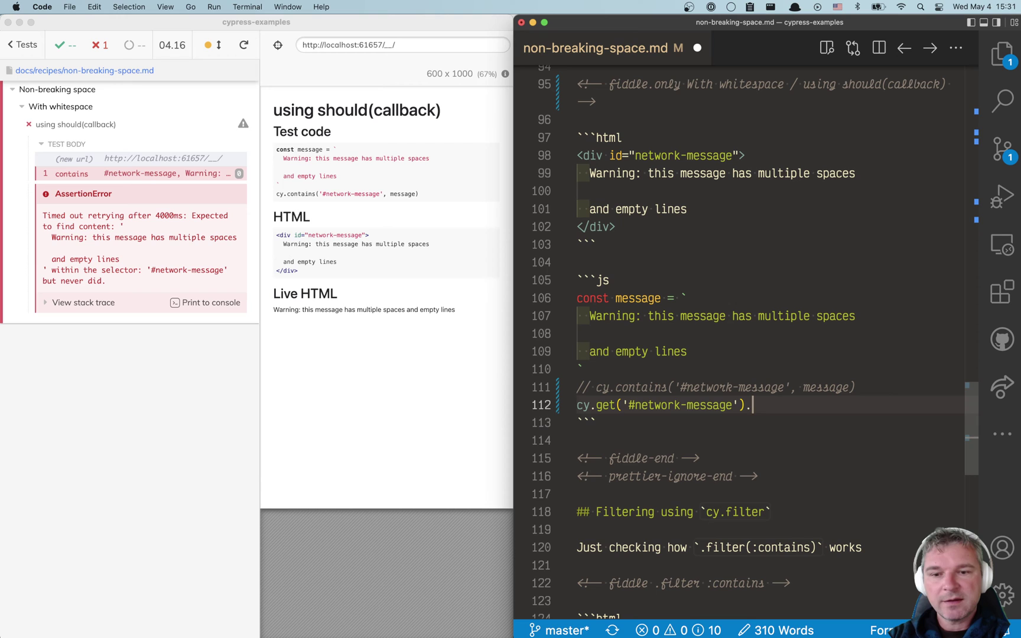
{"action": "type", "text": "should("}
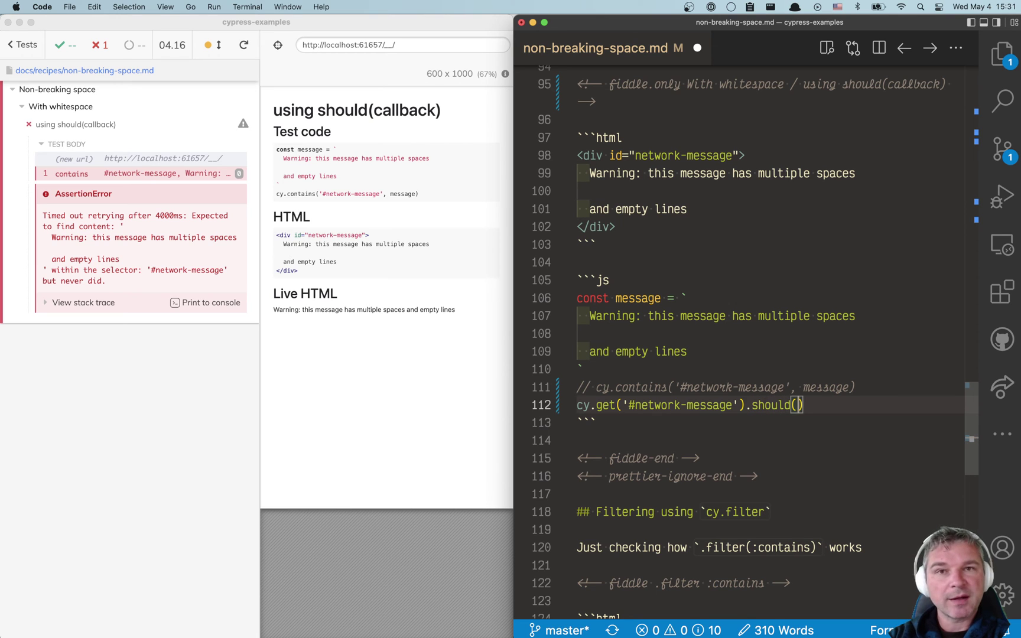
{"action": "type", "text": "$el => {"}
{"action": "key", "text": "Return"}
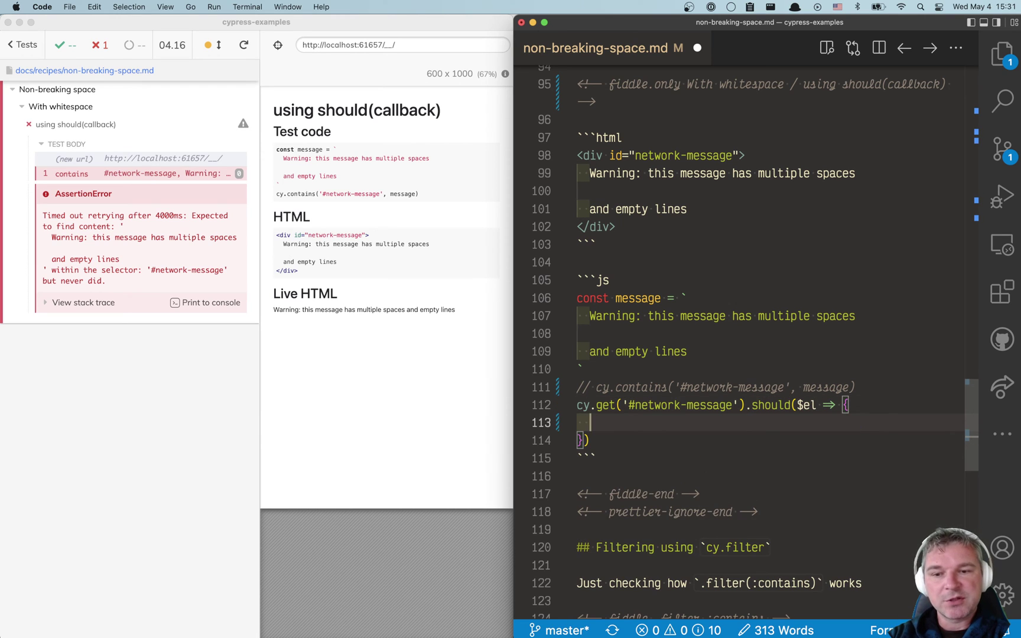
{"action": "type", "text": "expect"}
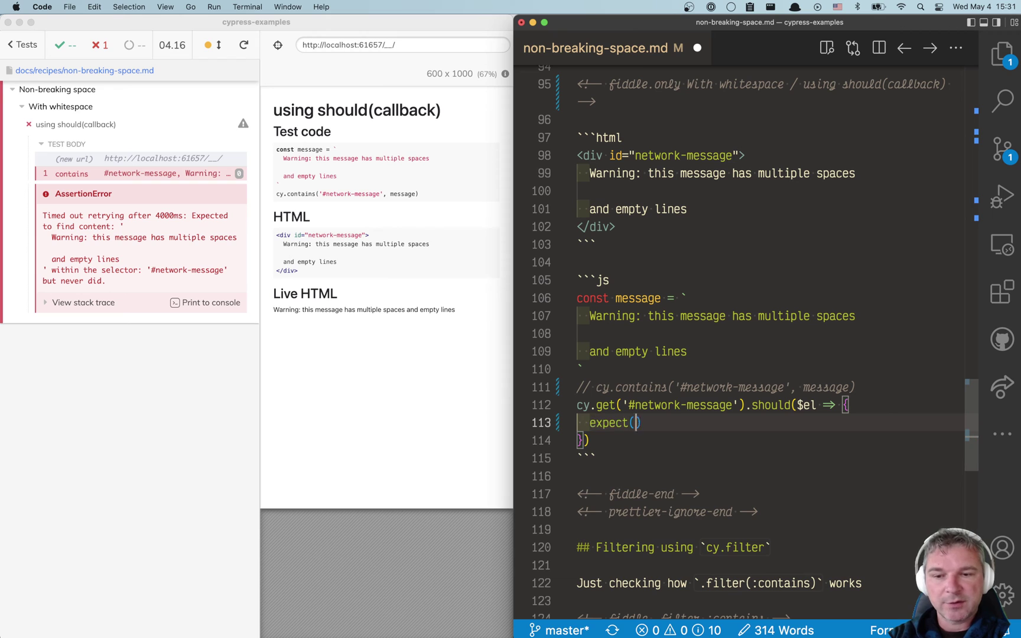
{"action": "type", "text": "($el.text()"}
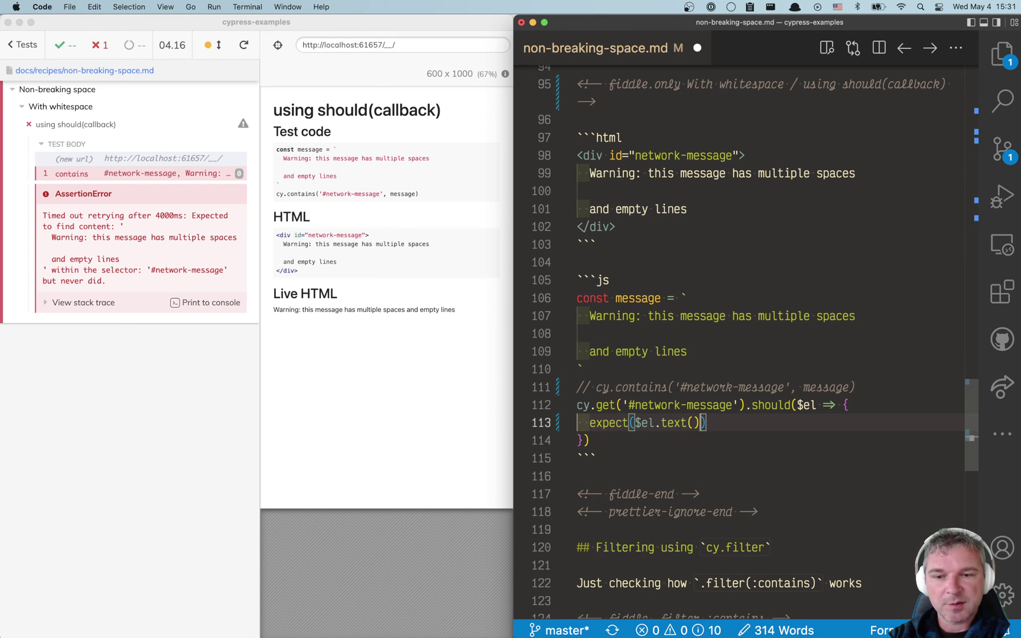
{"action": "type", "text": ").to.equal"}
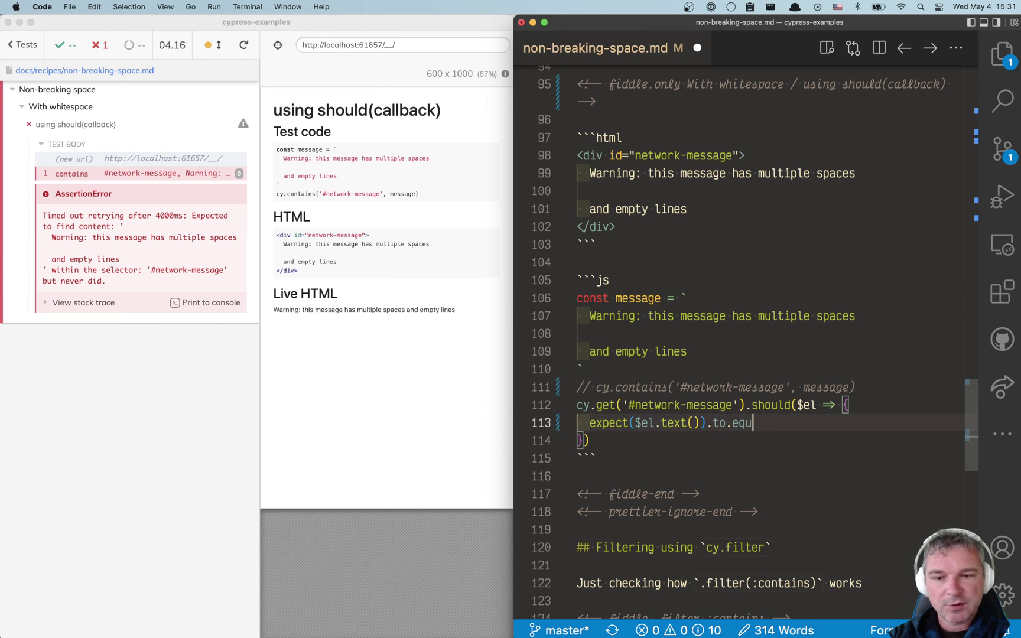
{"action": "type", "text": "("}
{"action": "type", "text": "mess"}
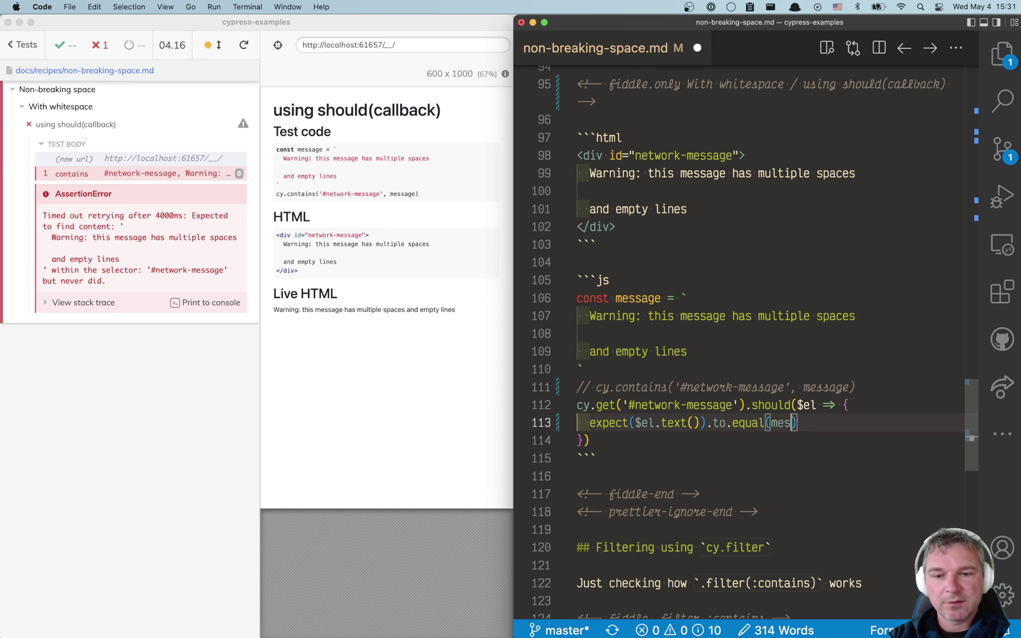
{"action": "type", "text": "age"}
{"action": "key", "text": "cmd+s"}
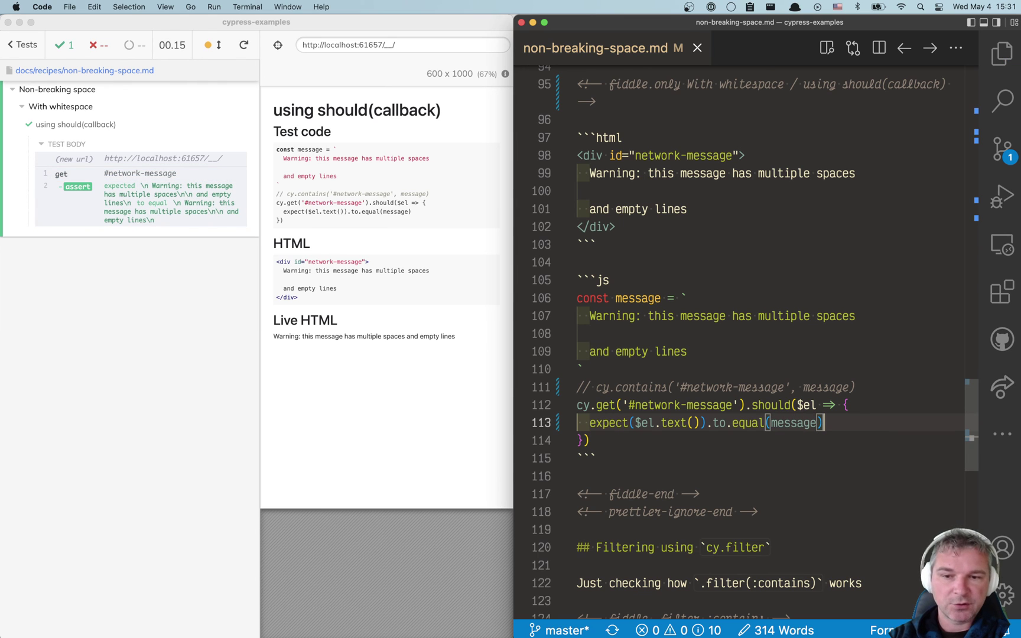
- Replace the callback with .should('have.text', message) on #network-message and save
{"action": "key", "text": "Down"}
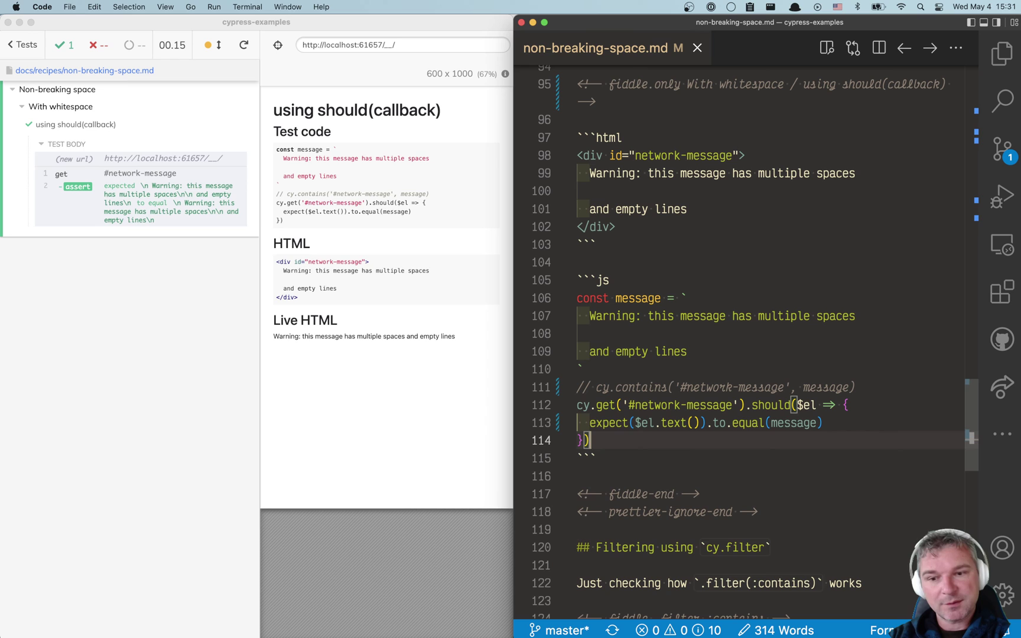
{"action": "key", "text": "shift+Up"}
{"action": "key", "text": "shift+Up"}
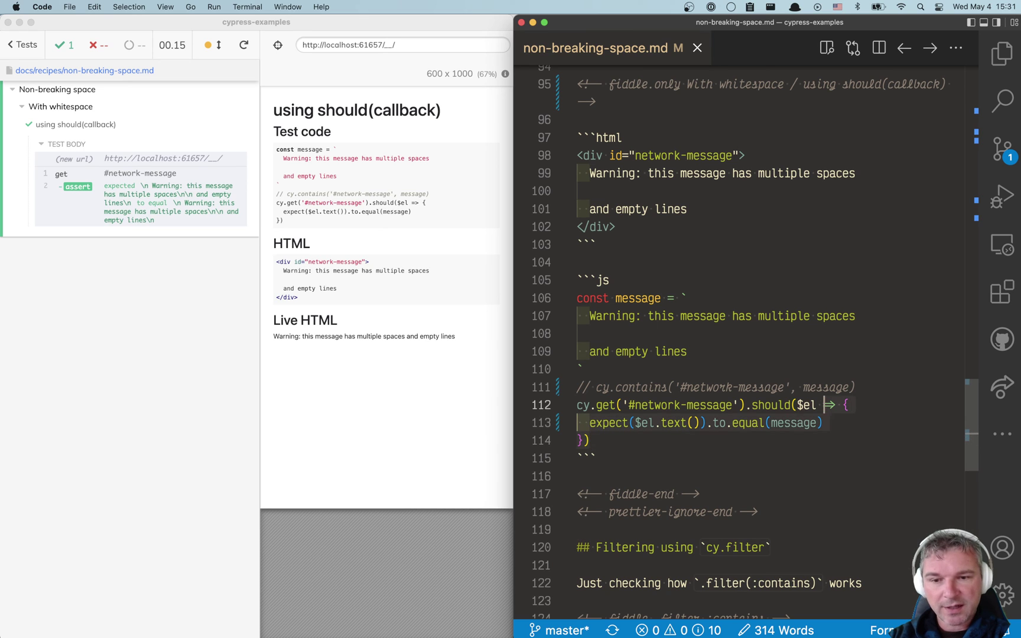
{"action": "key", "text": "shift+Left"}
{"action": "key", "text": "shift+Left"}
{"action": "key", "text": "BackSpace"}
{"action": "type", "text": "'have.te"}
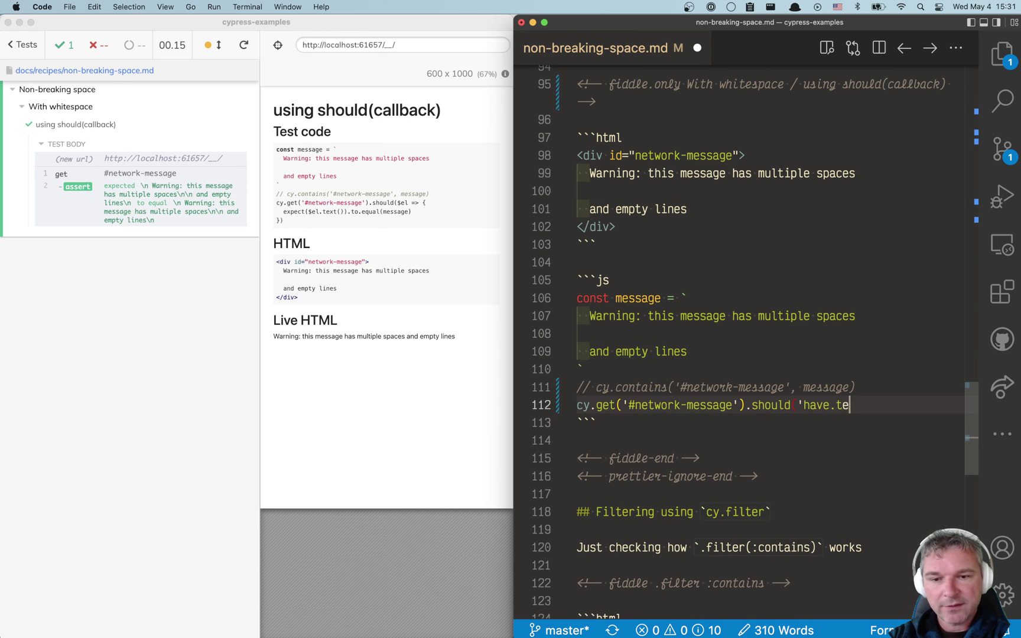
{"action": "type", "text": "xt', message)"}
{"action": "key", "text": "super+s"}
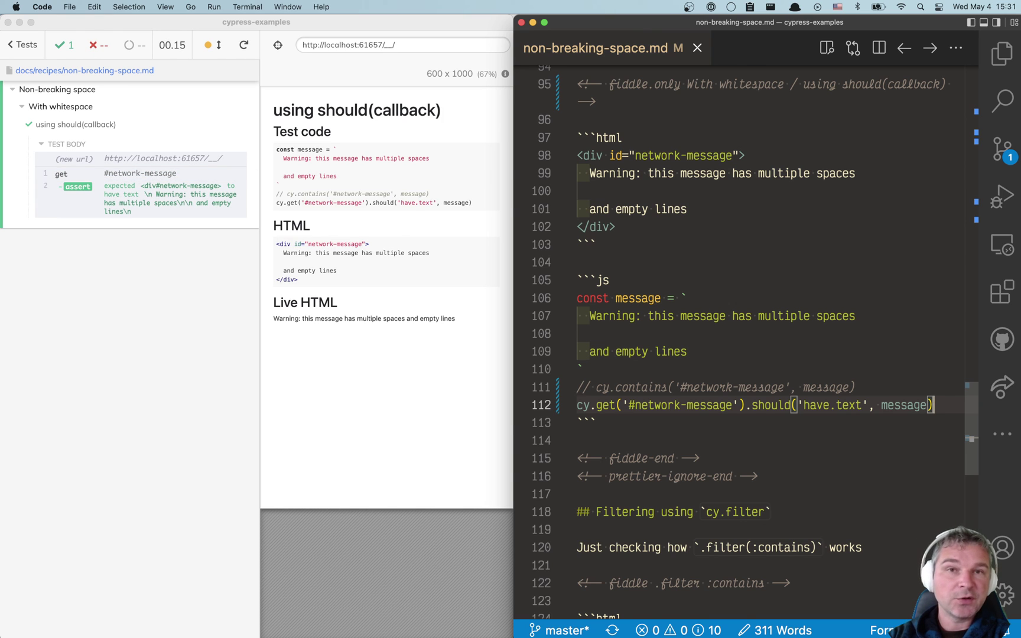
- Change the assertion from 'have.text' to 'include.text' and save
{"action": "key", "text": "alt+Left"}
{"action": "key", "text": "alt+Left"}
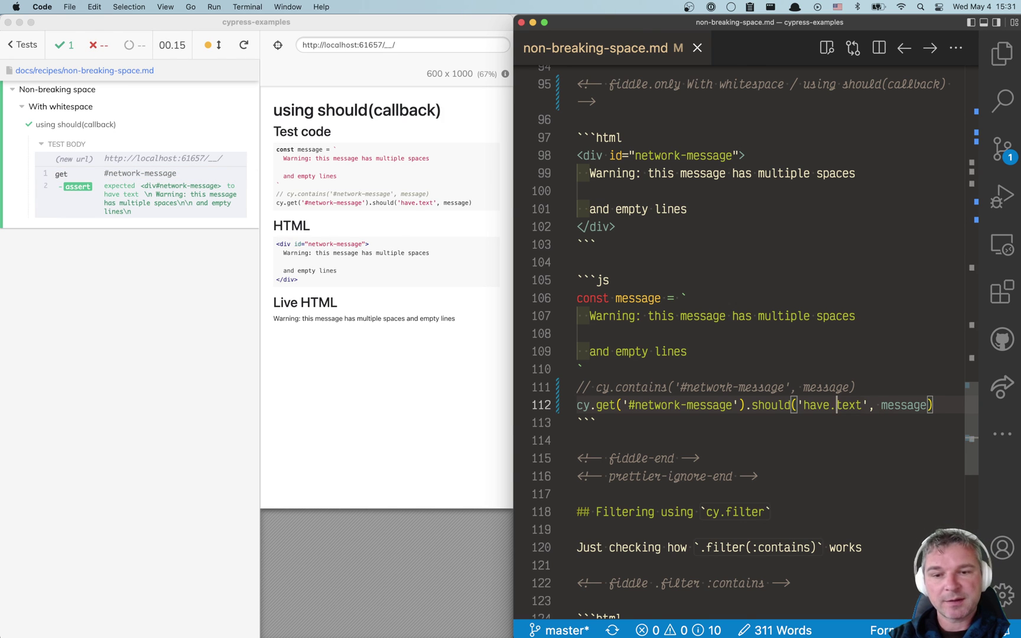
{"action": "key", "text": "alt+Left"}
{"action": "key", "text": "alt+shift+Right"}
{"action": "type", "text": "onc"}
{"action": "key", "text": "BackSpace"}
{"action": "key", "text": "BackSpace"}
{"action": "key", "text": "BackSpace"}
{"action": "type", "text": "in"}
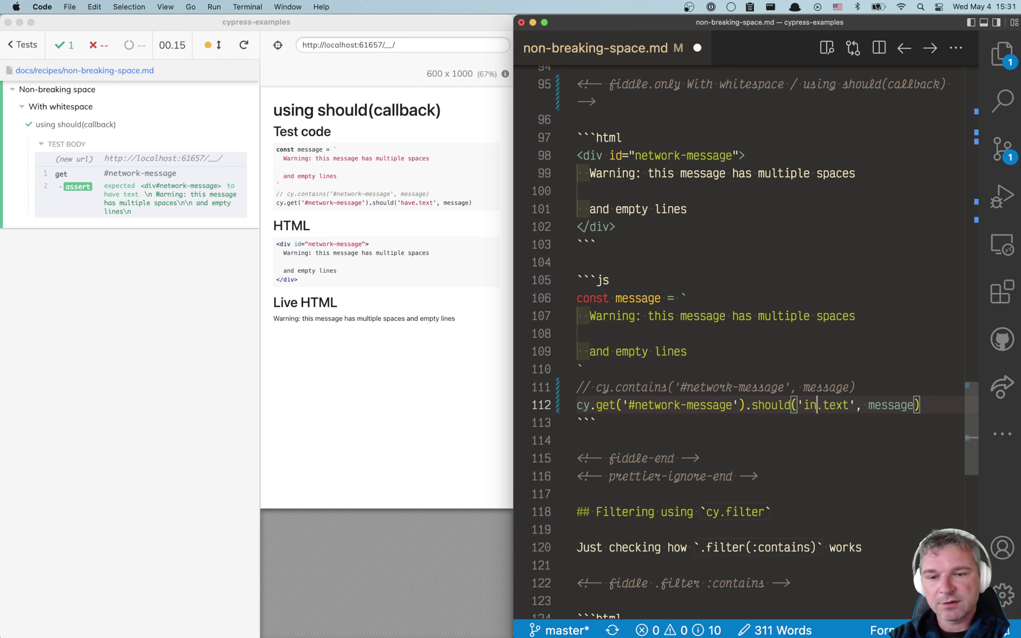
{"action": "type", "text": "clude"}
{"action": "key", "text": "cmd+s"}
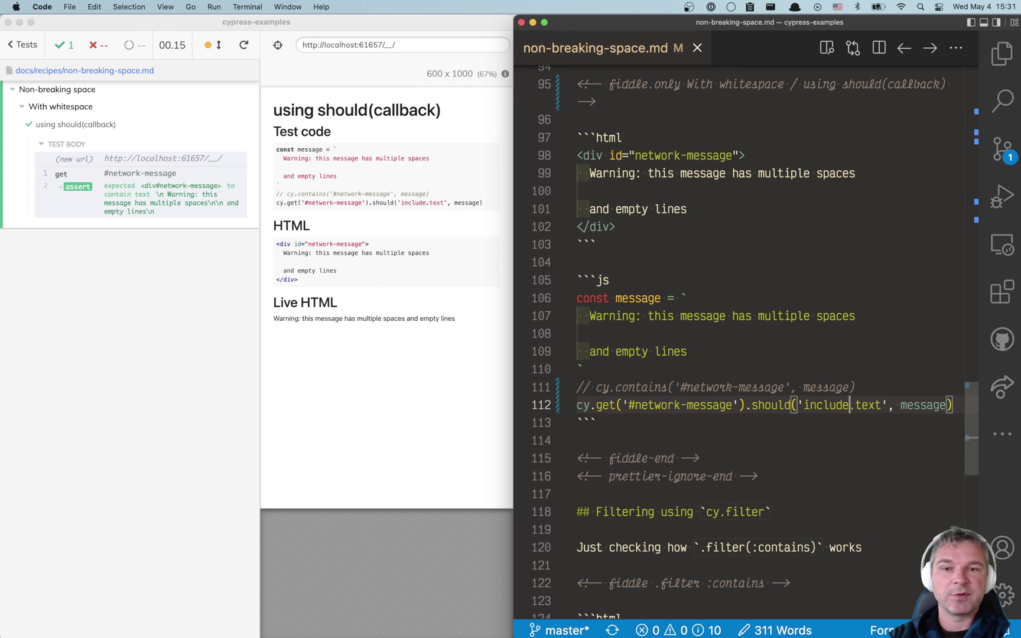